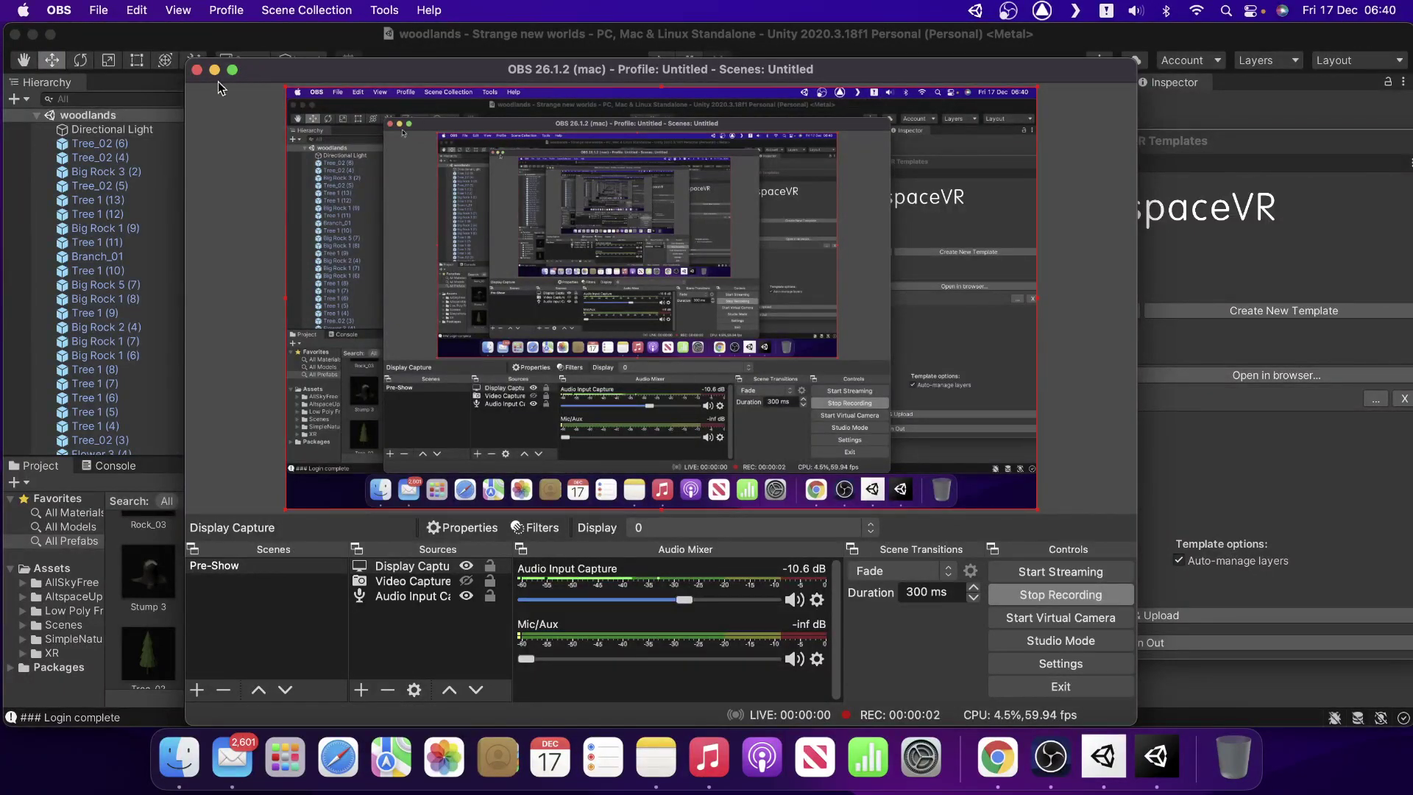
Minimise OBS Studio to reveal the Unity woodlands scene and AltspaceVR Templates window.
click(215, 70)
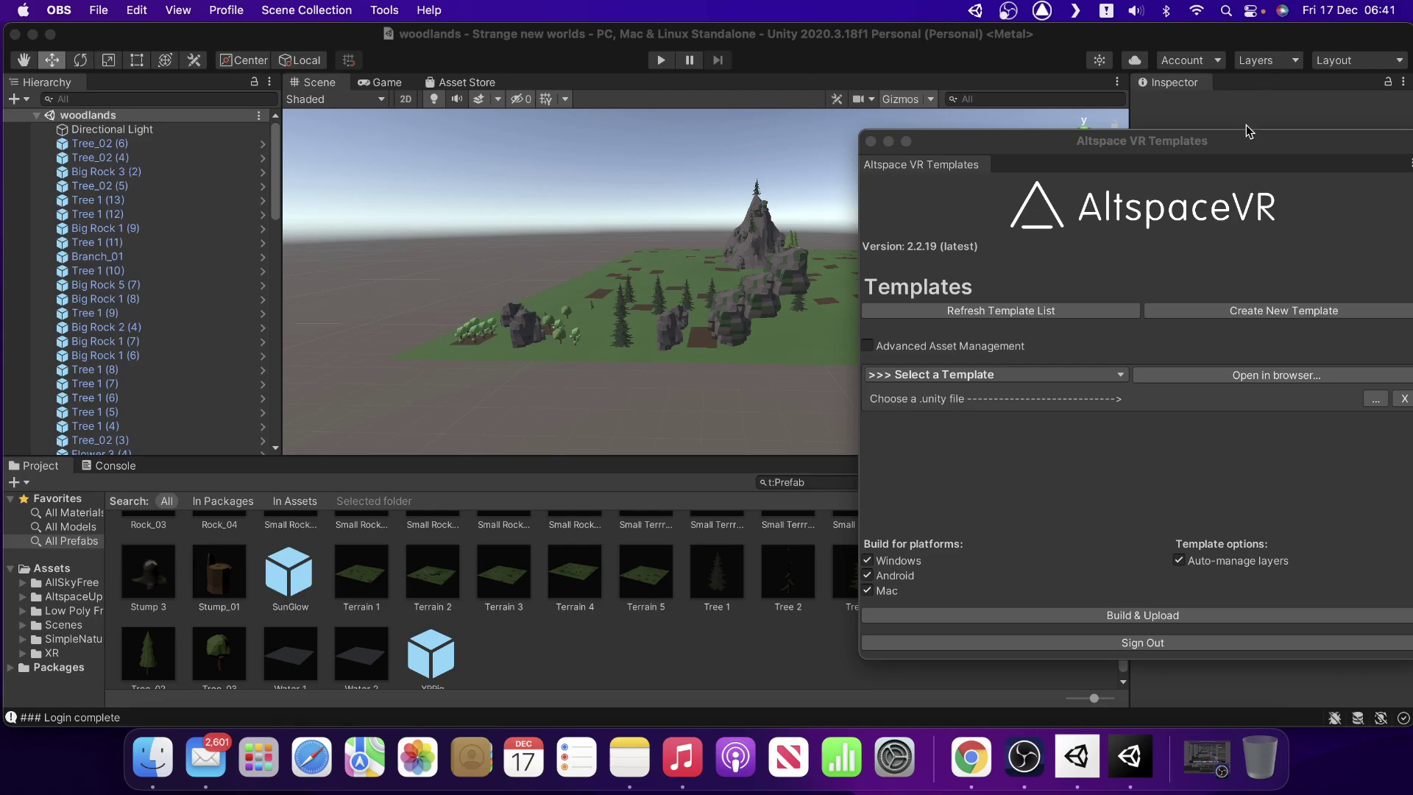
Move the AltspaceVR Templates window aside and orbit the woodland scene around the mountain.
drag(1239, 140, 1137, 142)
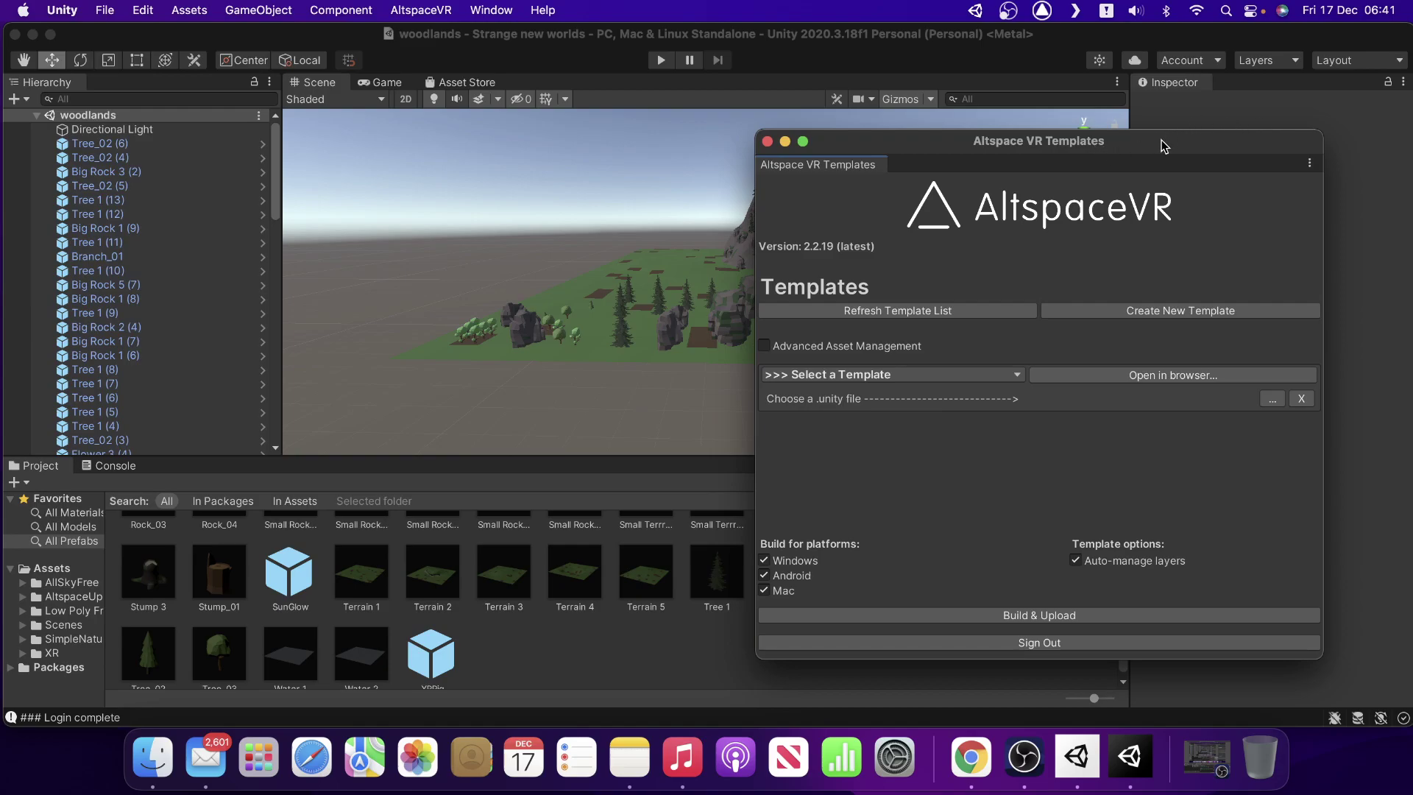
drag(1177, 139, 1215, 109)
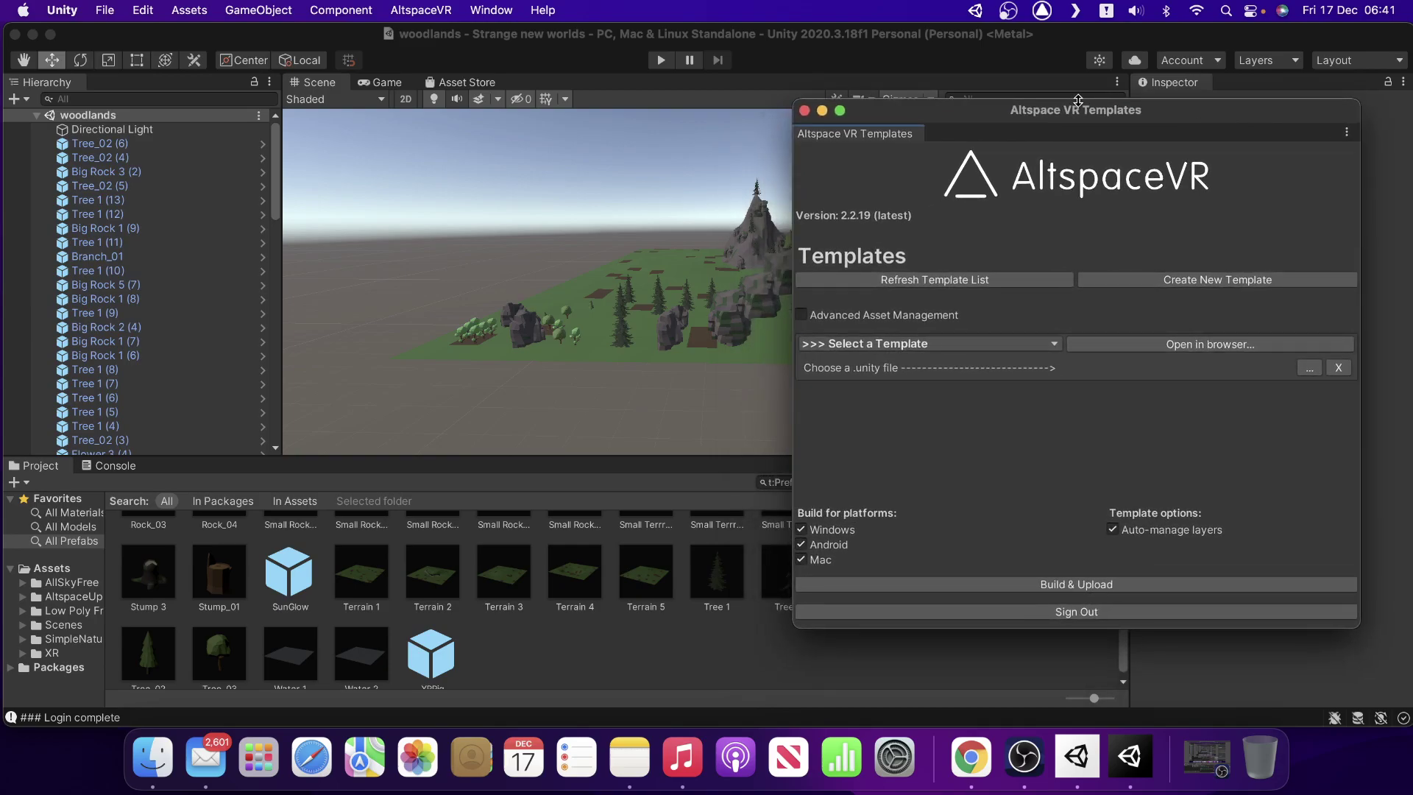
drag(934, 111, 975, 109)
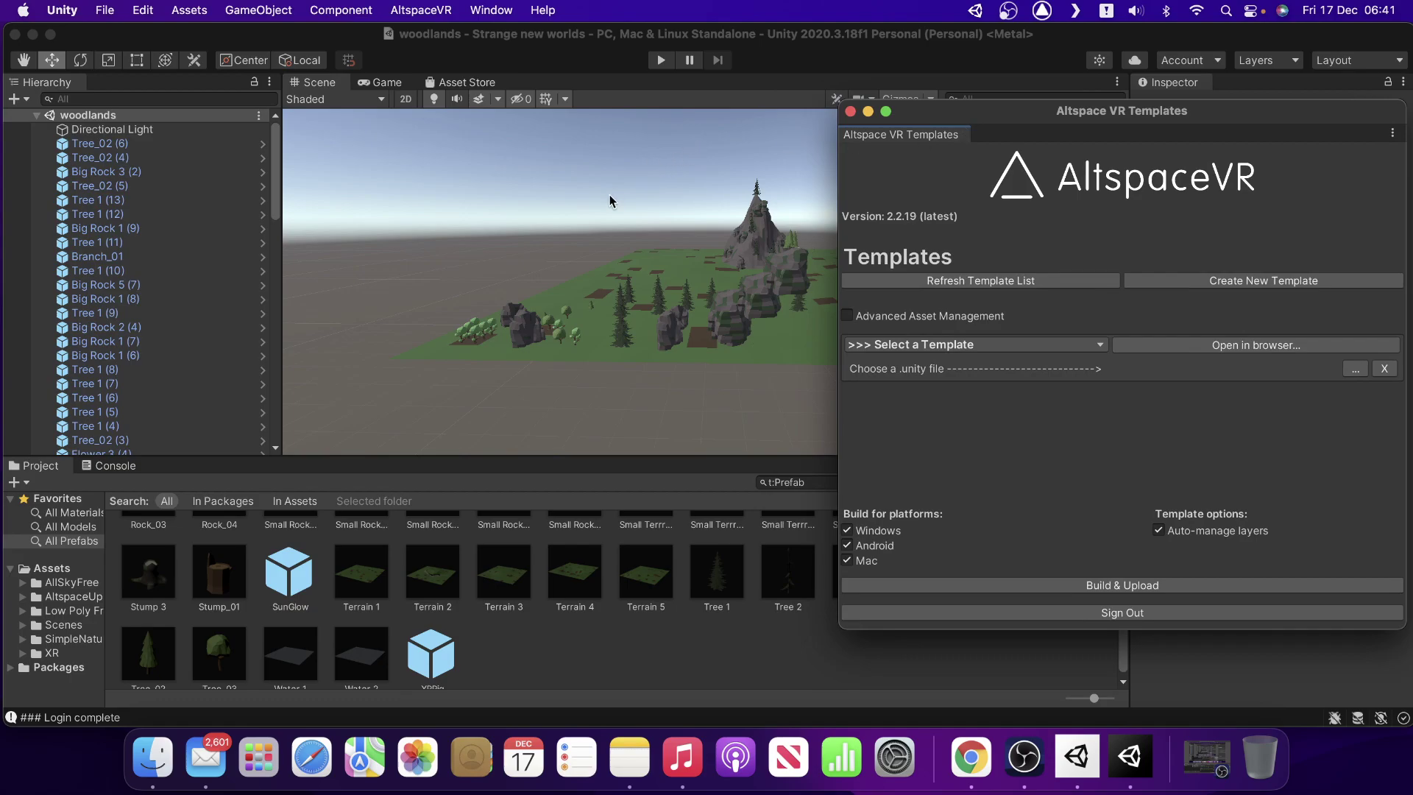
click(610, 193)
alt+drag(611, 192, 666, 224)
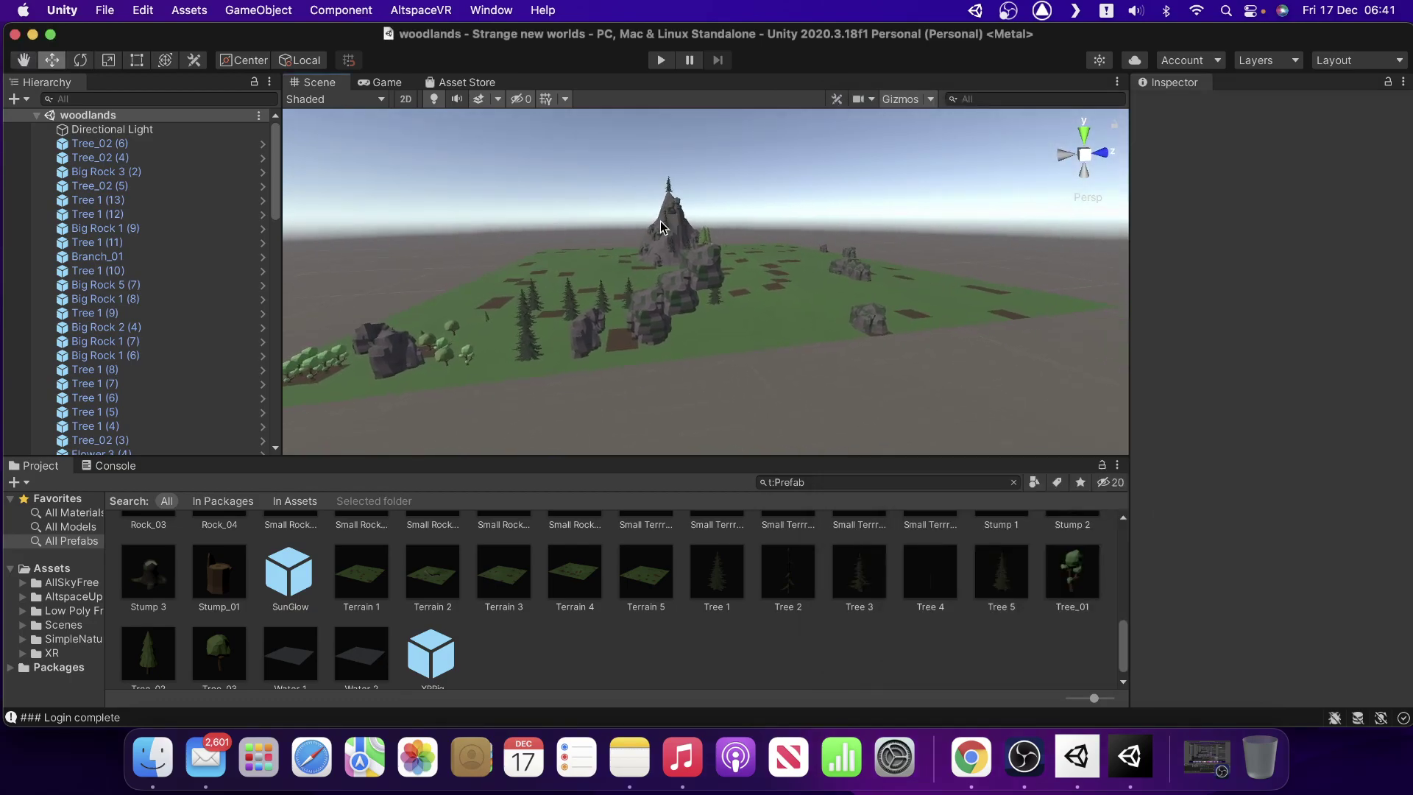
Reopen AltspaceVR > Templates and review its version 2.2.19 login and build platform settings.
click(418, 9)
click(436, 58)
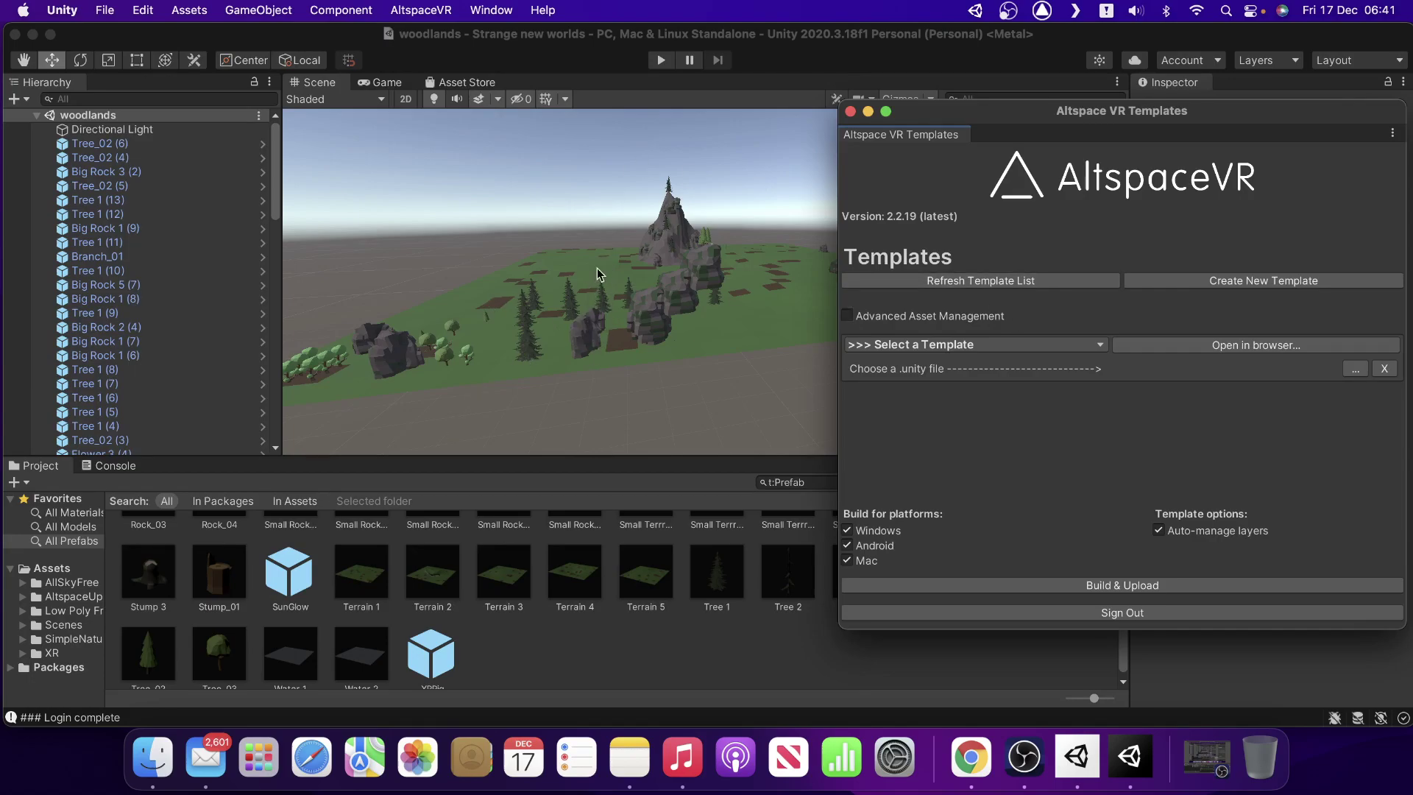
scroll(599, 234, up, 10)
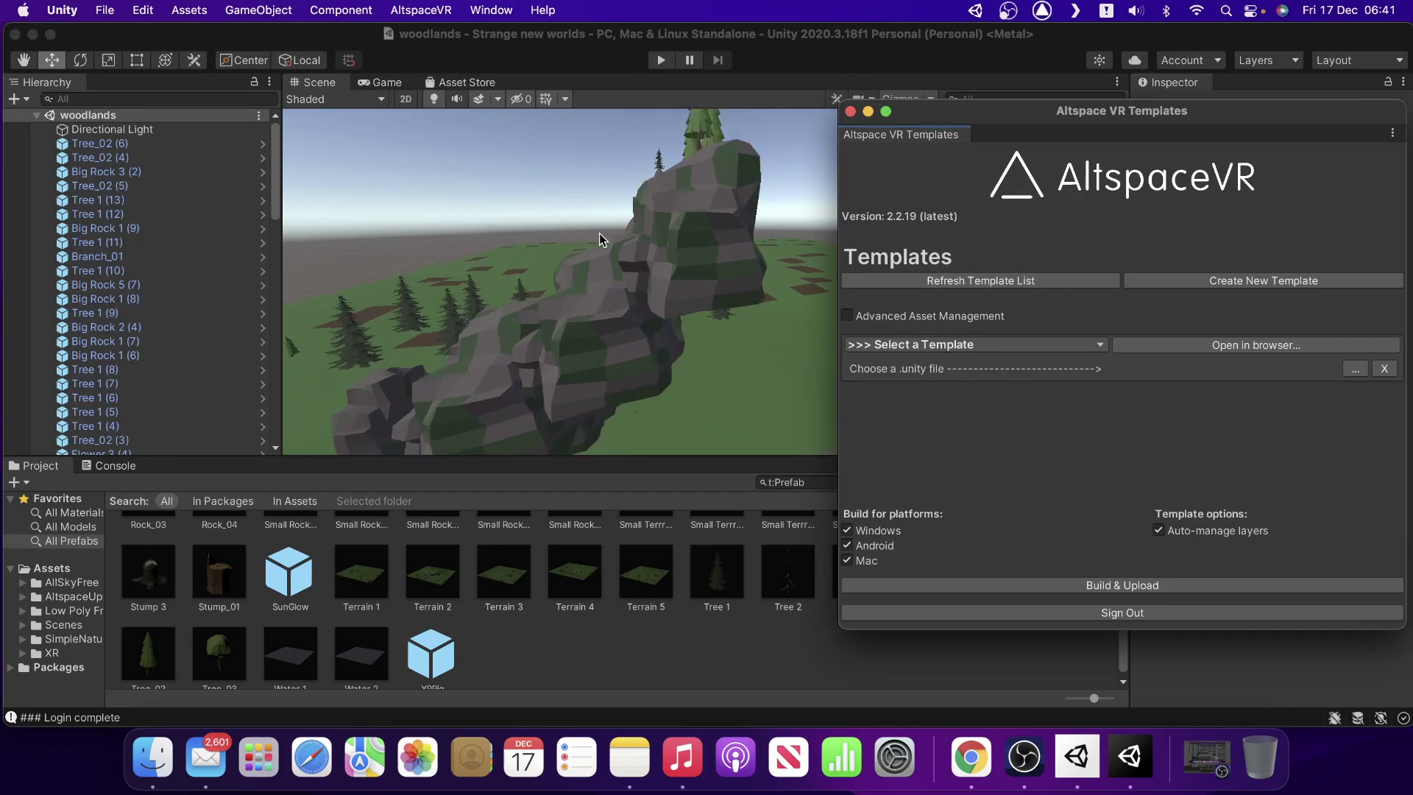
scroll(598, 233, down, 10)
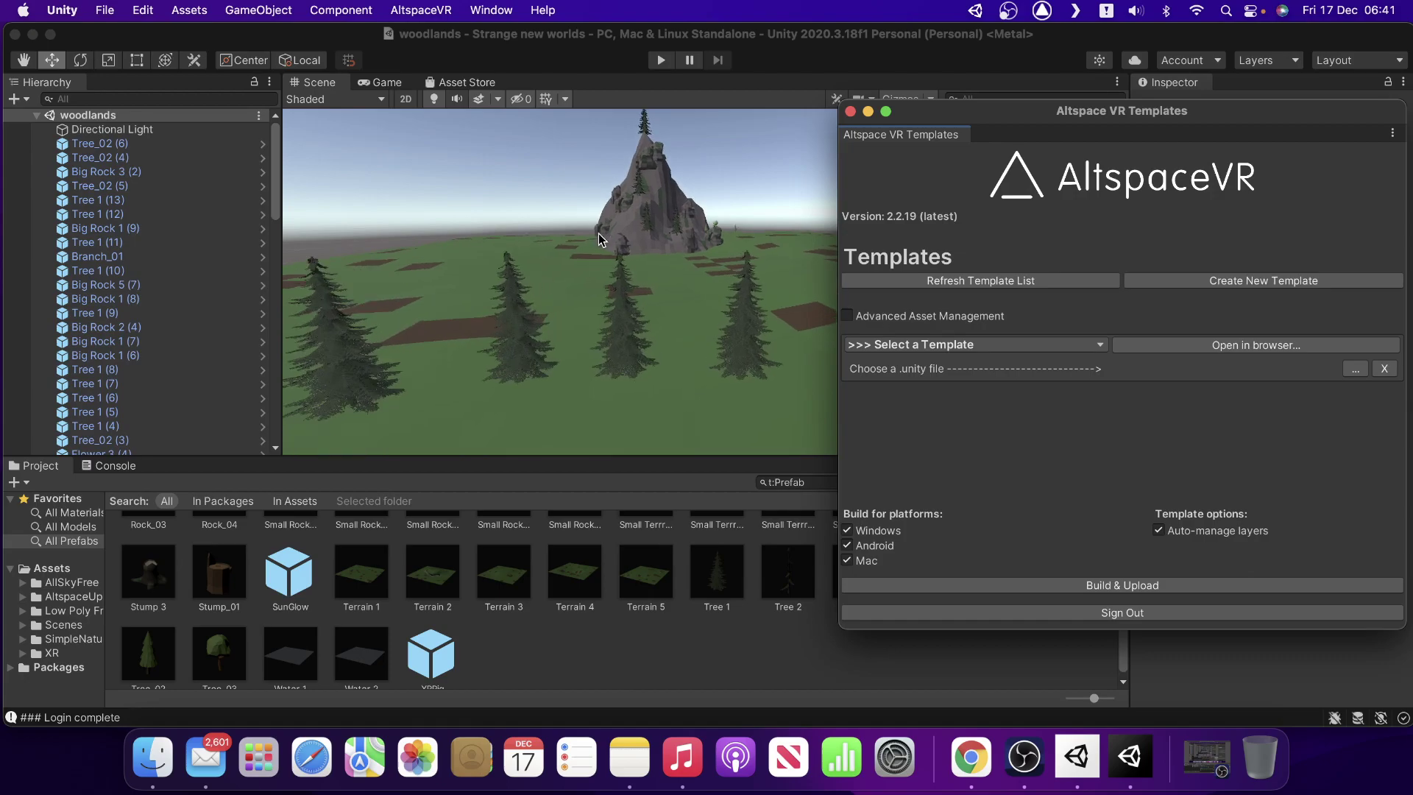
scroll(598, 232, down, 10)
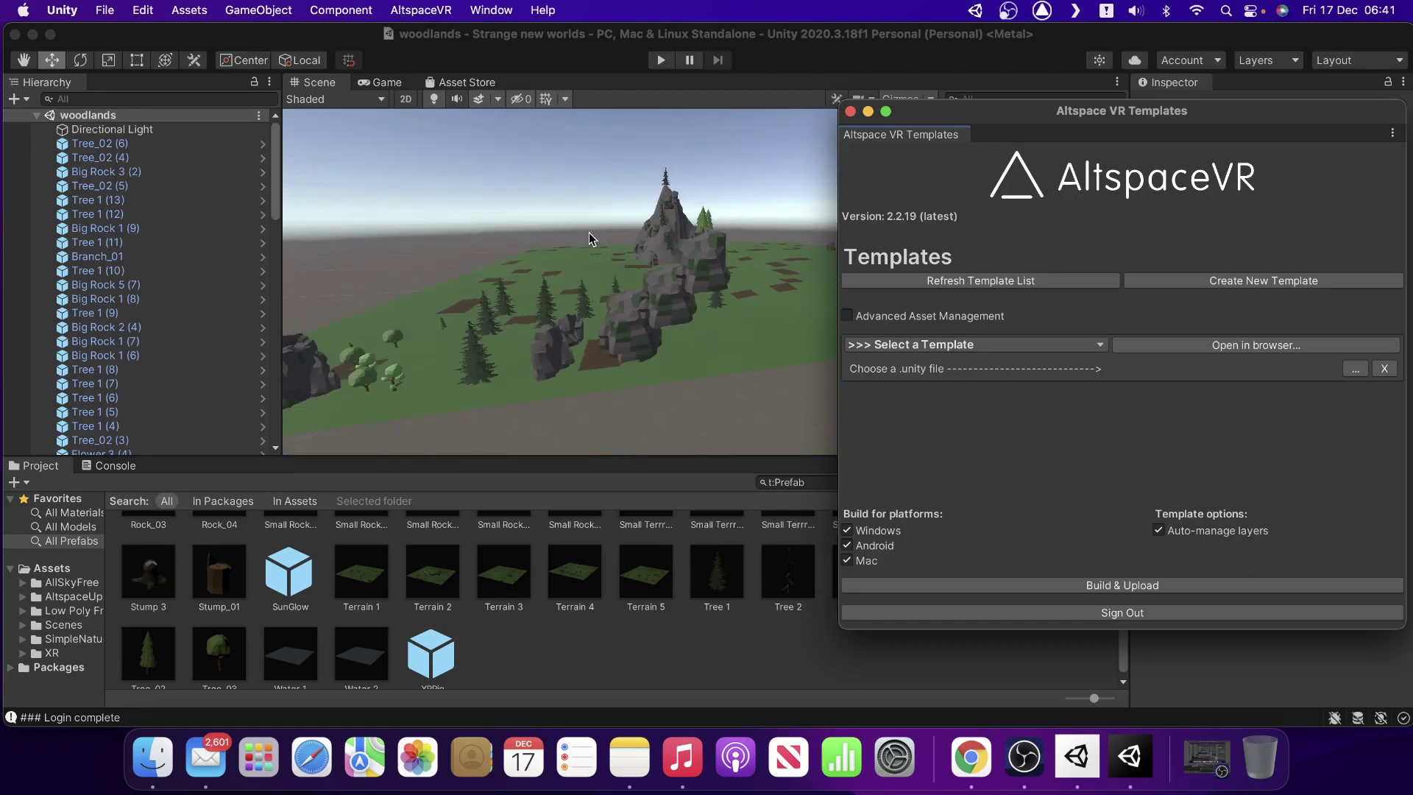
scroll(586, 231, up, 5)
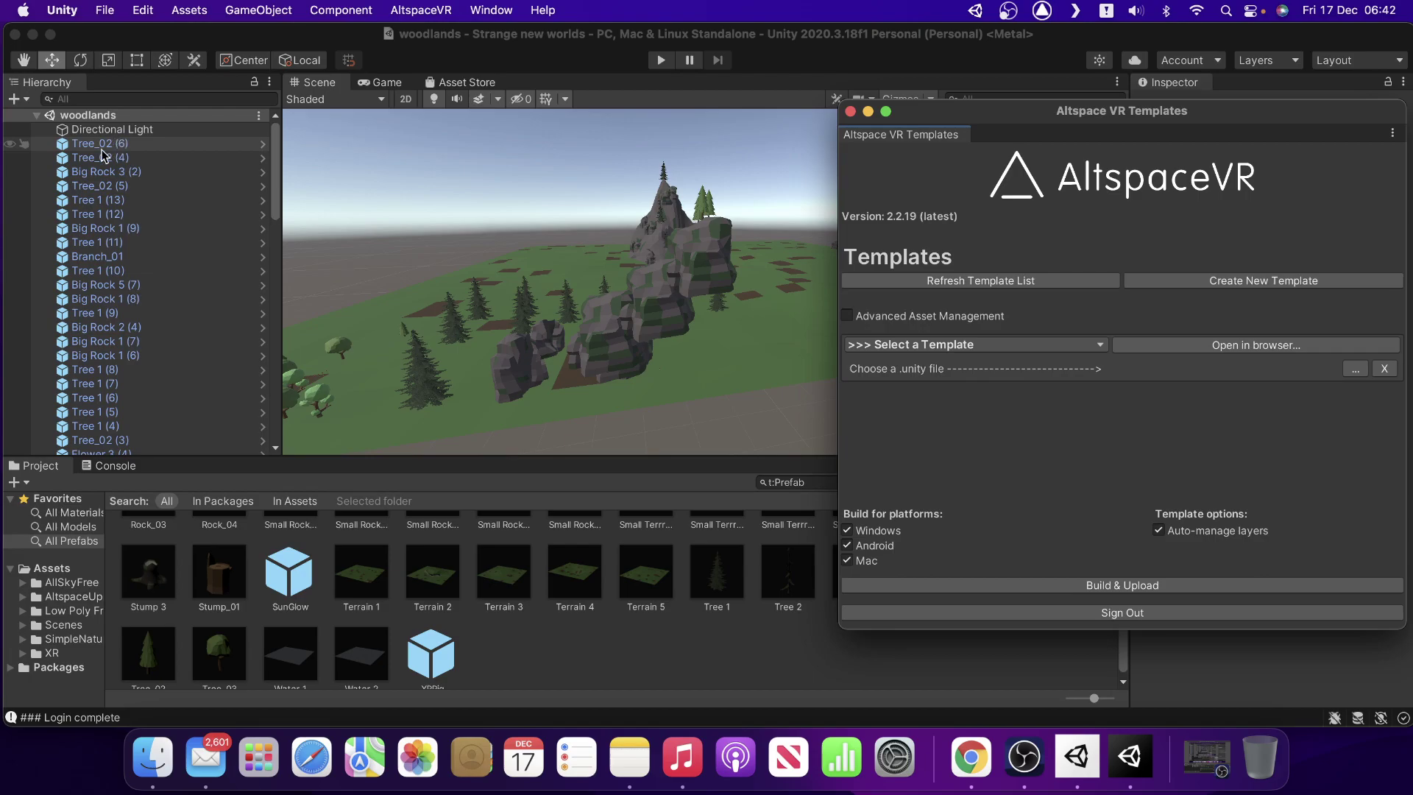
scroll(94, 245, down, 10)
scroll(90, 262, up, 15)
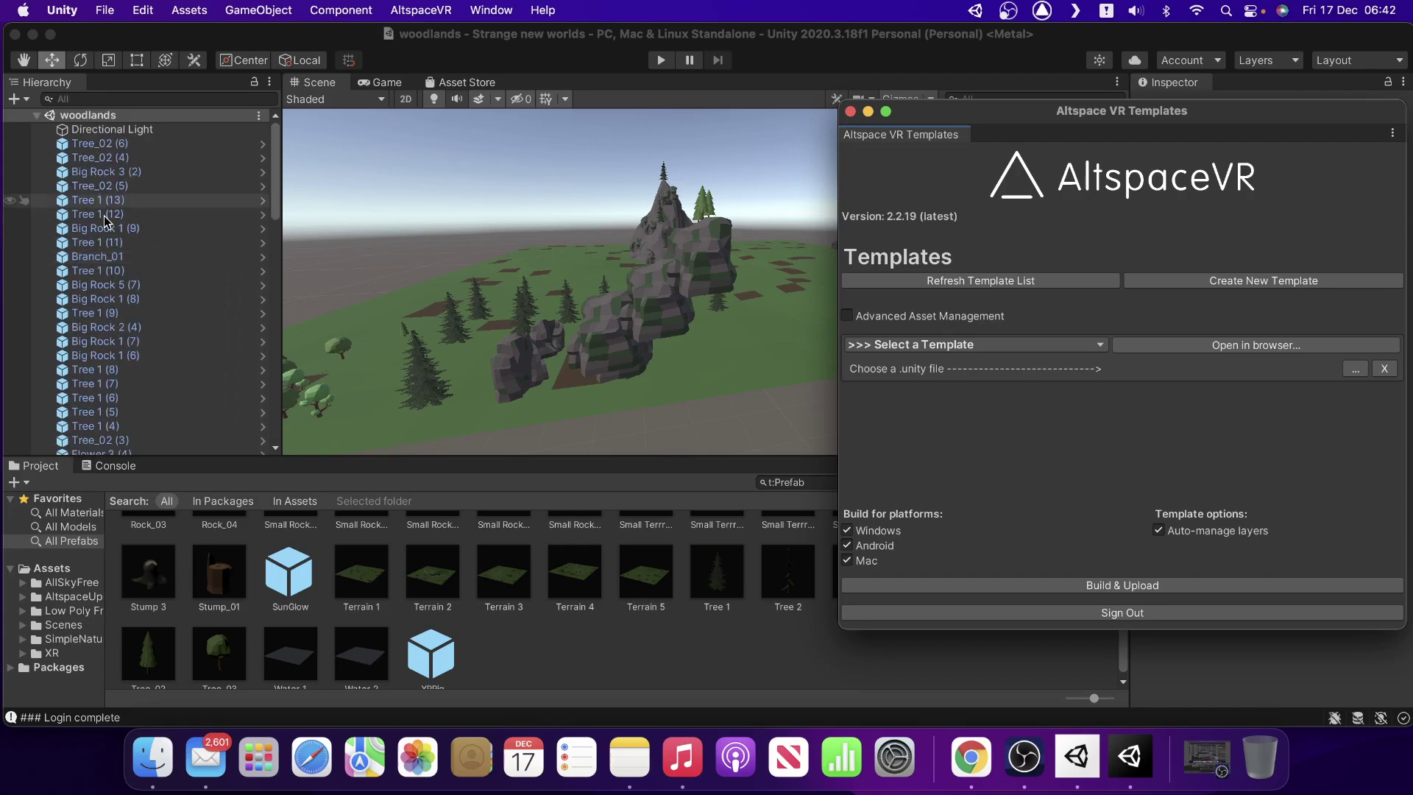
scroll(104, 219, down, 15)
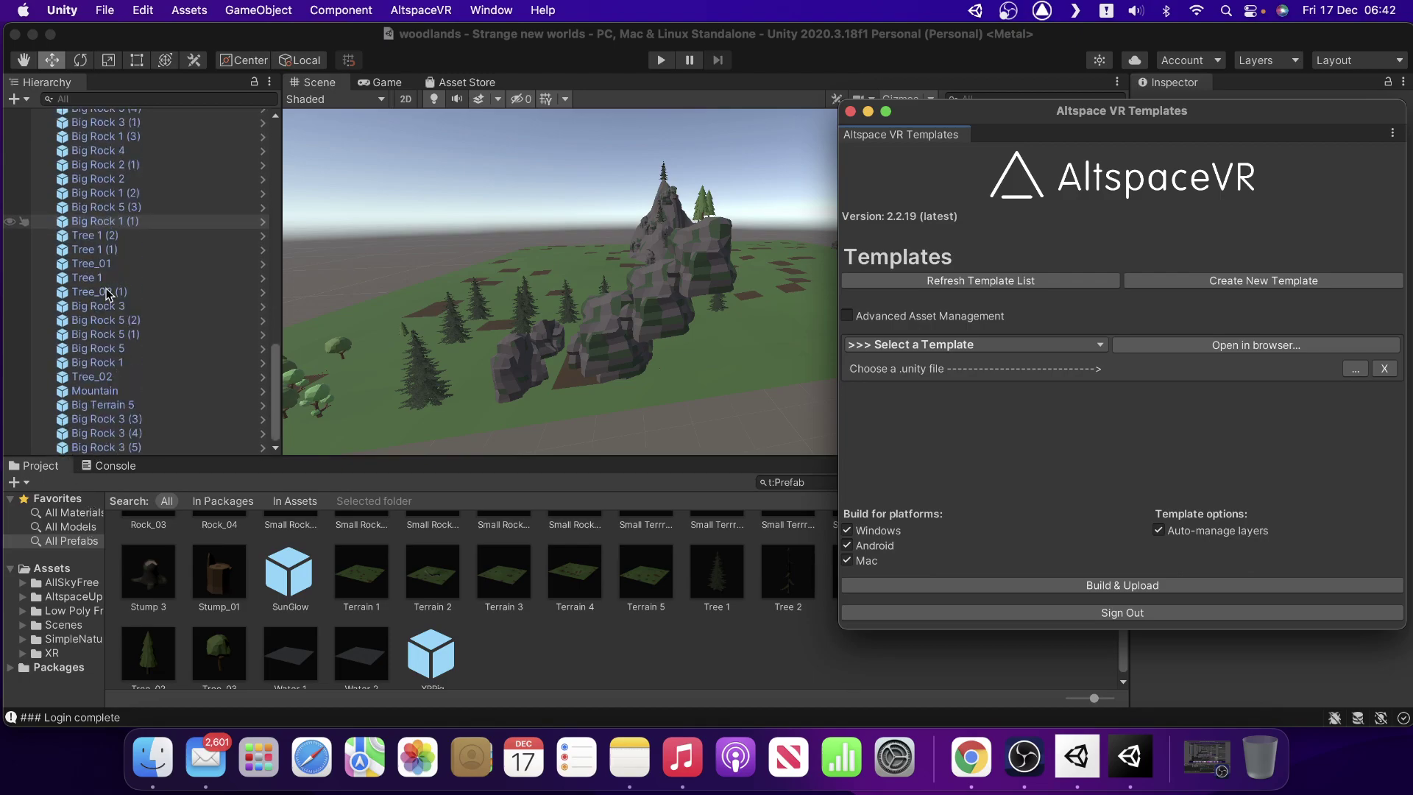
scroll(112, 254, up, 15)
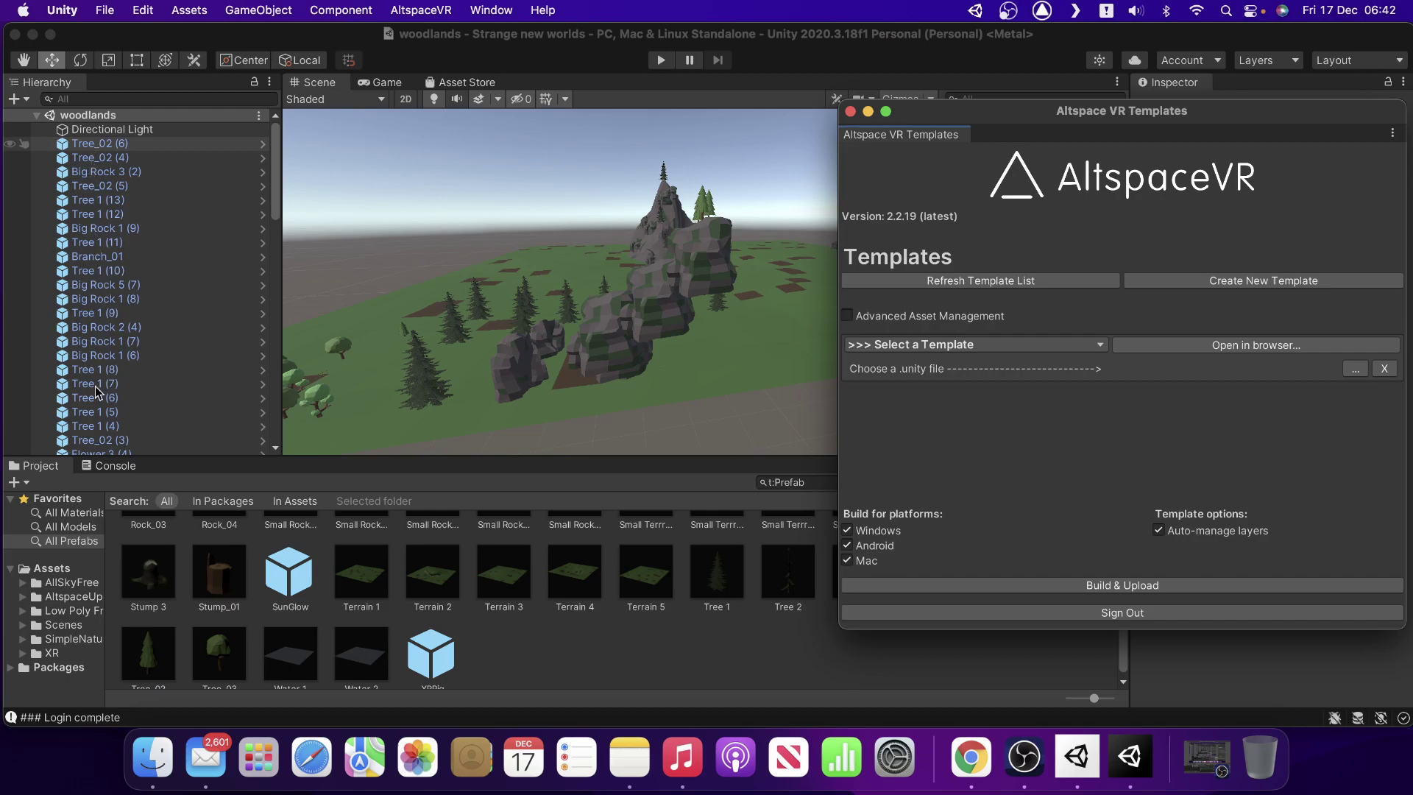
scroll(122, 386, down, 10)
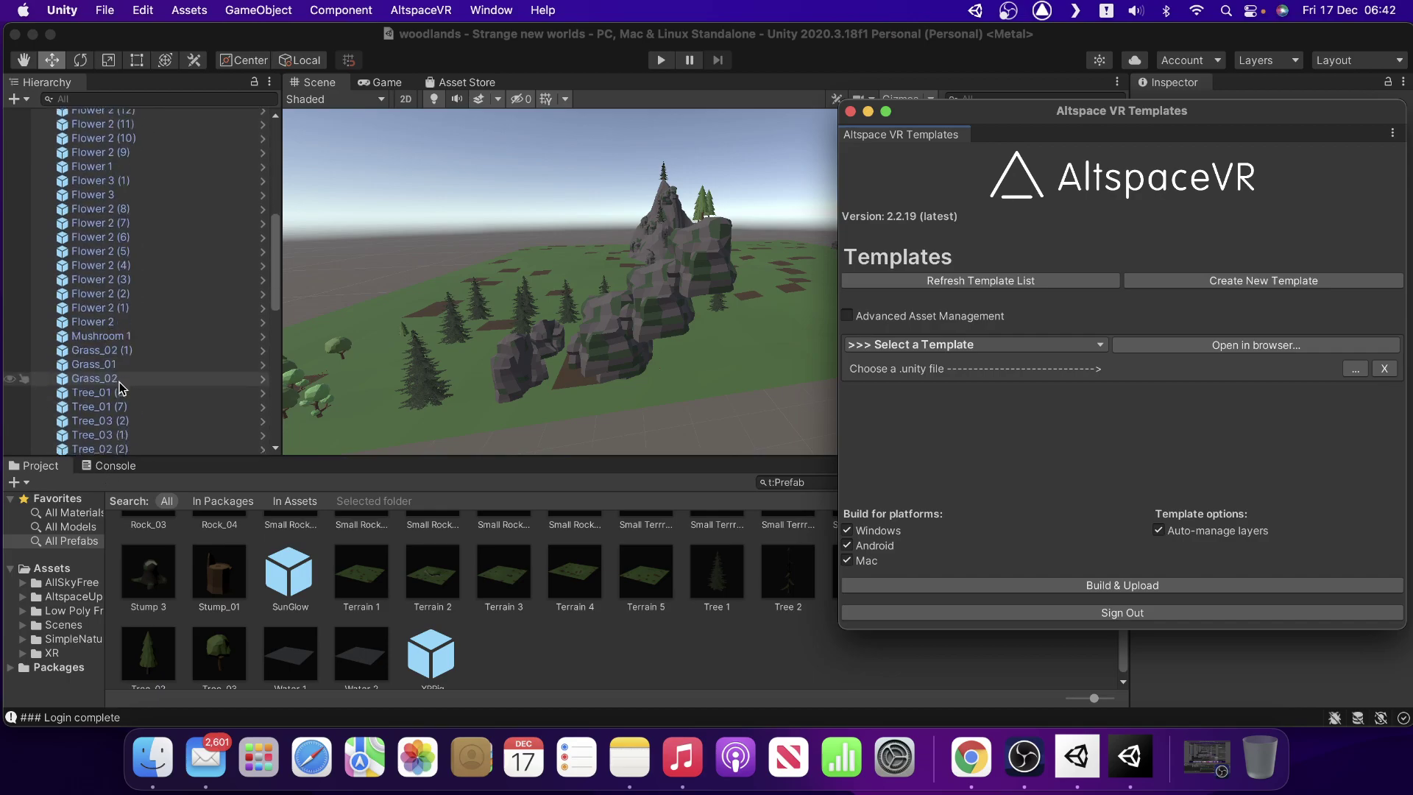
scroll(121, 386, down, 3)
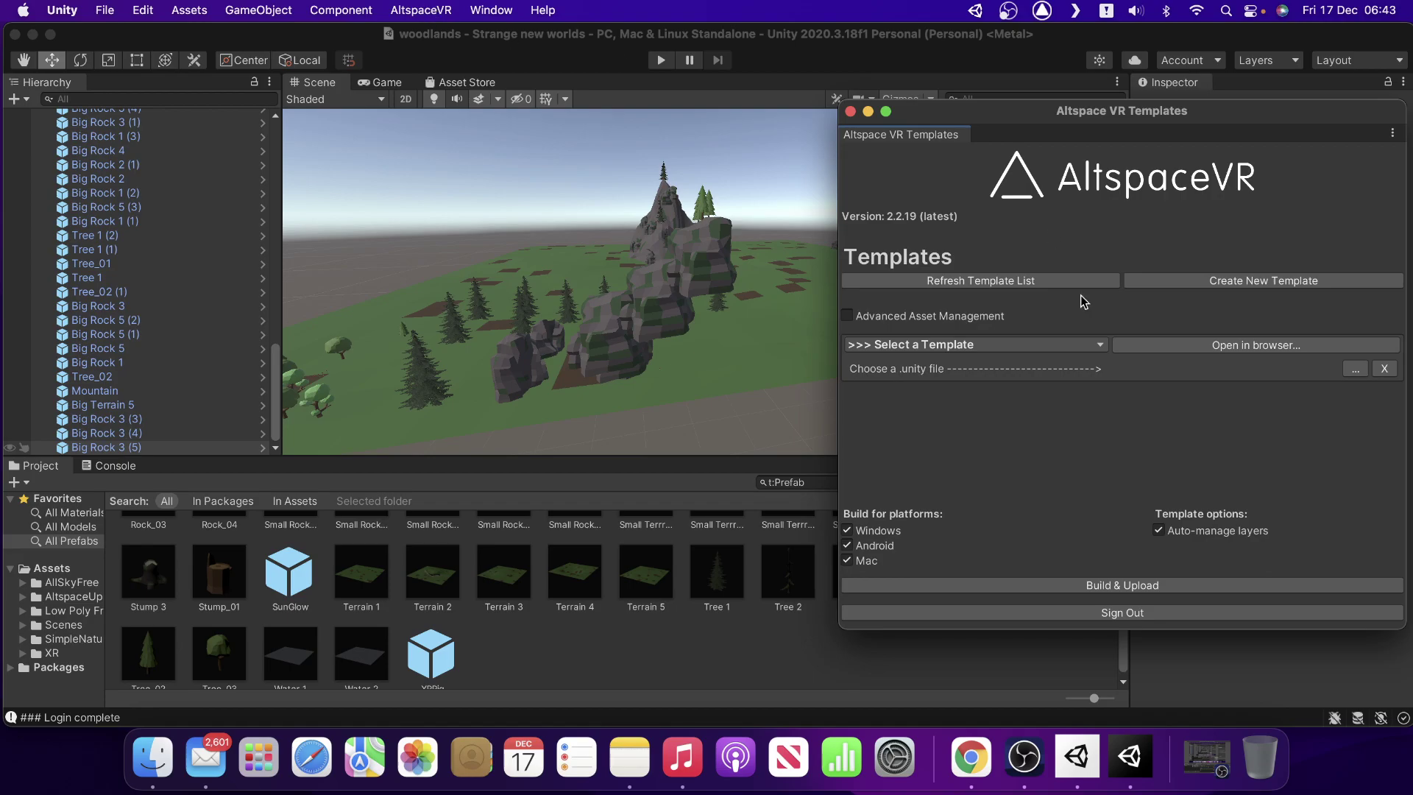
drag(1042, 119, 527, 108)
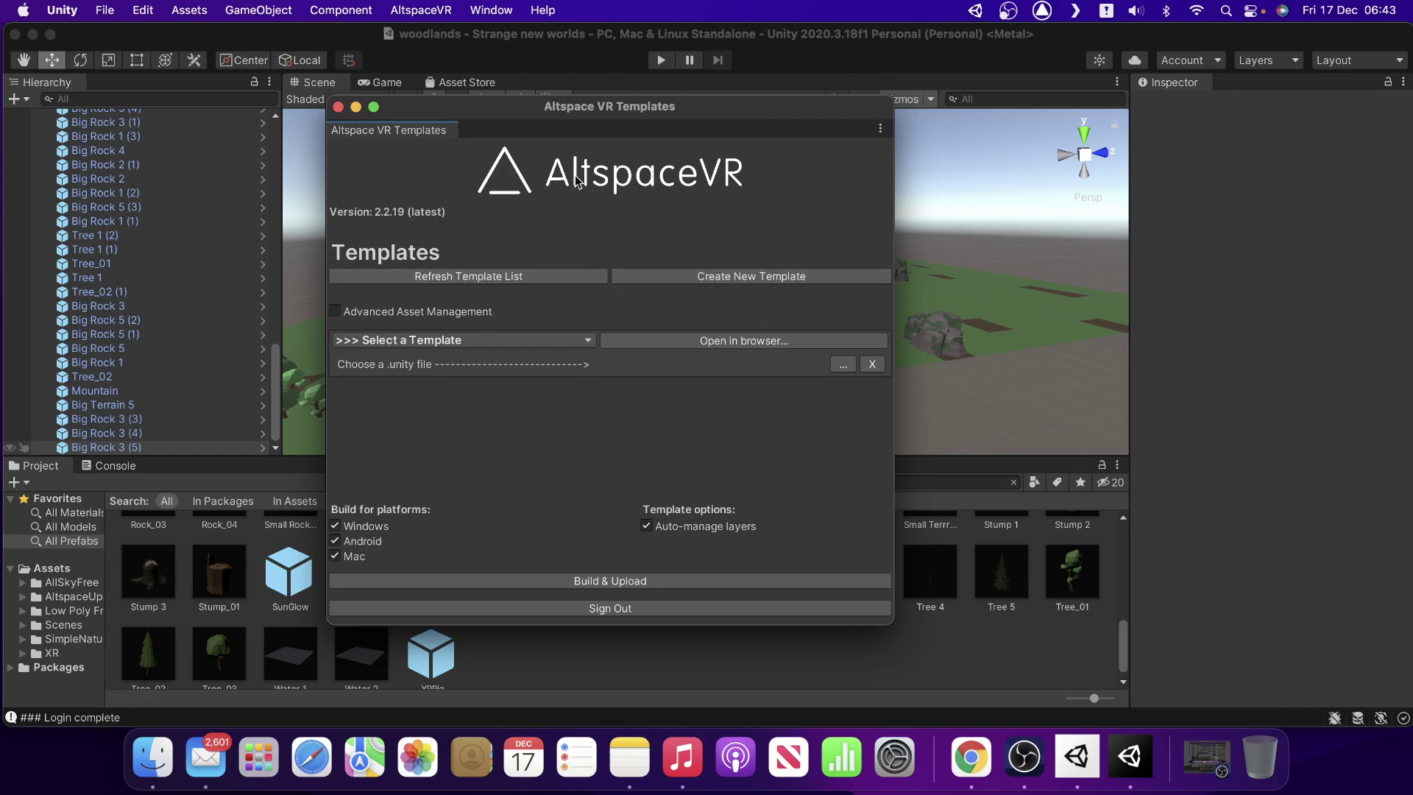
Refresh the AltspaceVR template list and show the five available templates.
click(443, 280)
click(426, 343)
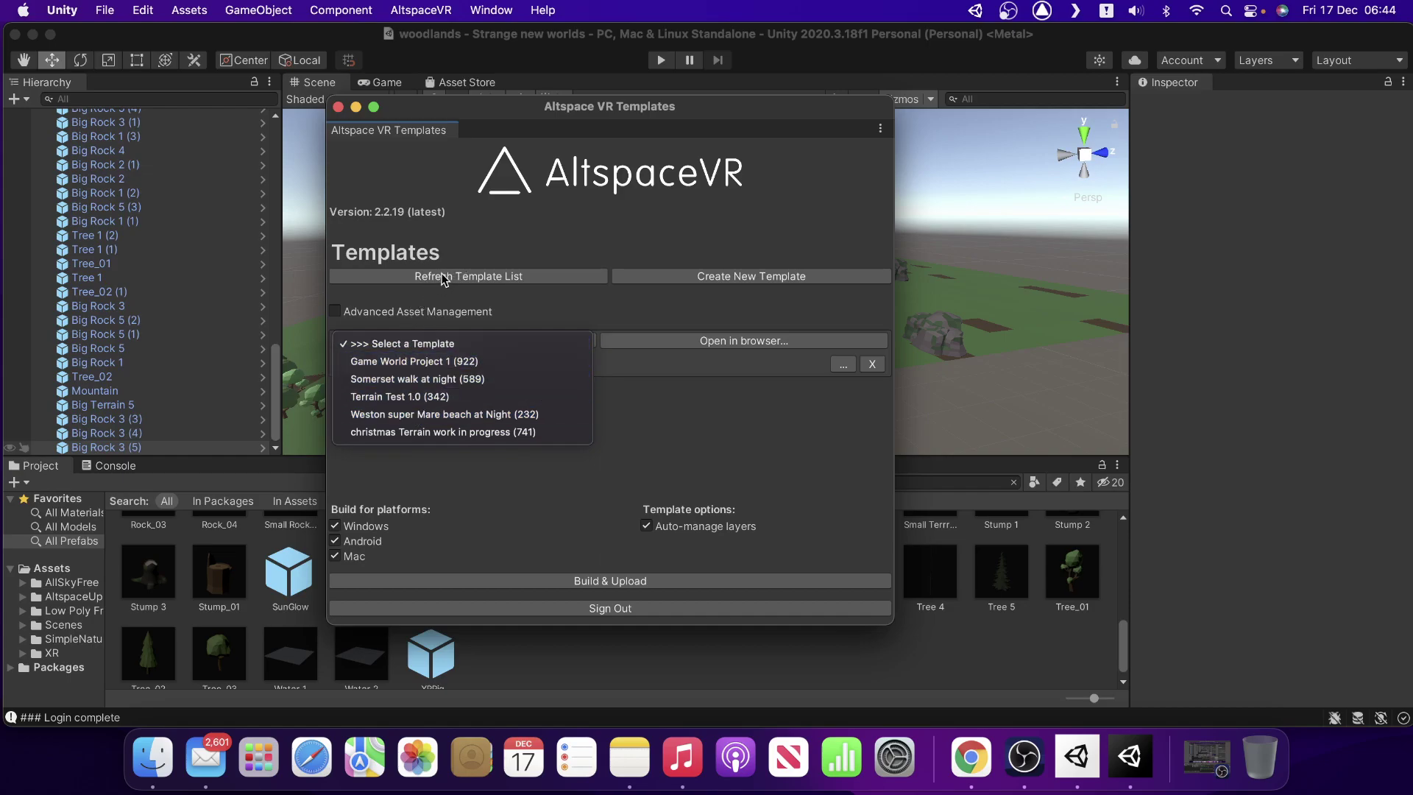
Select the Game World Project 1 (922) template and browse for its .unity scene file.
click(466, 271)
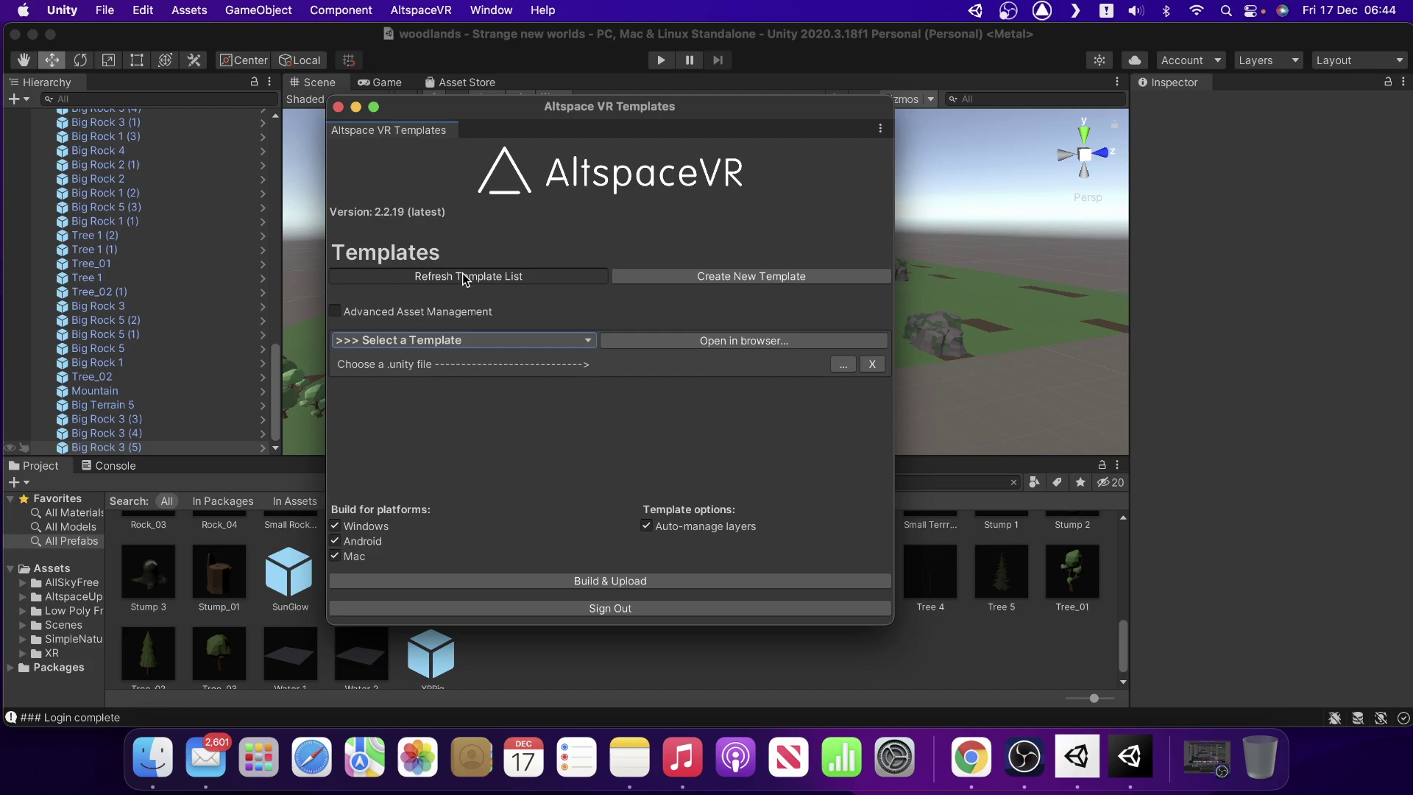
click(458, 341)
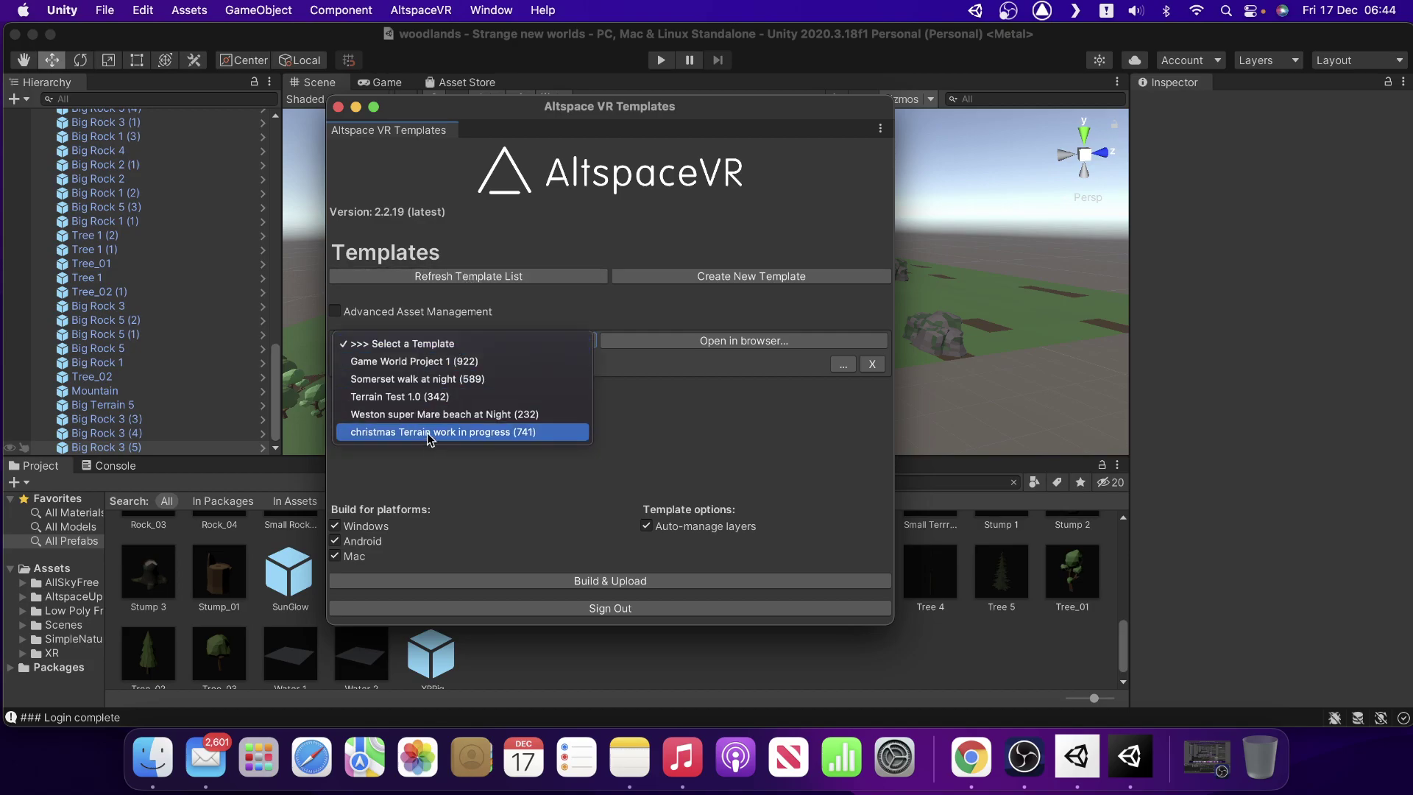
click(404, 362)
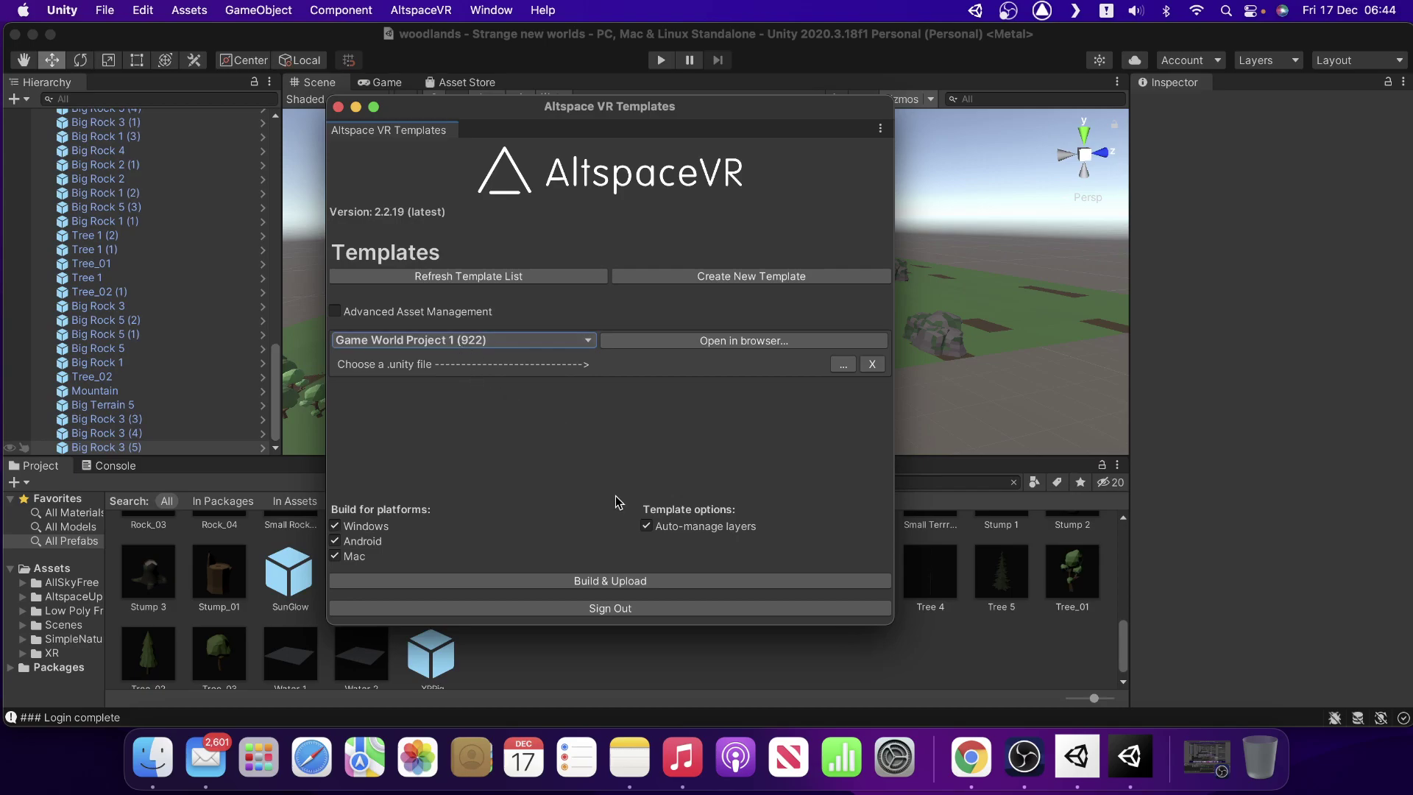
click(842, 371)
click(843, 366)
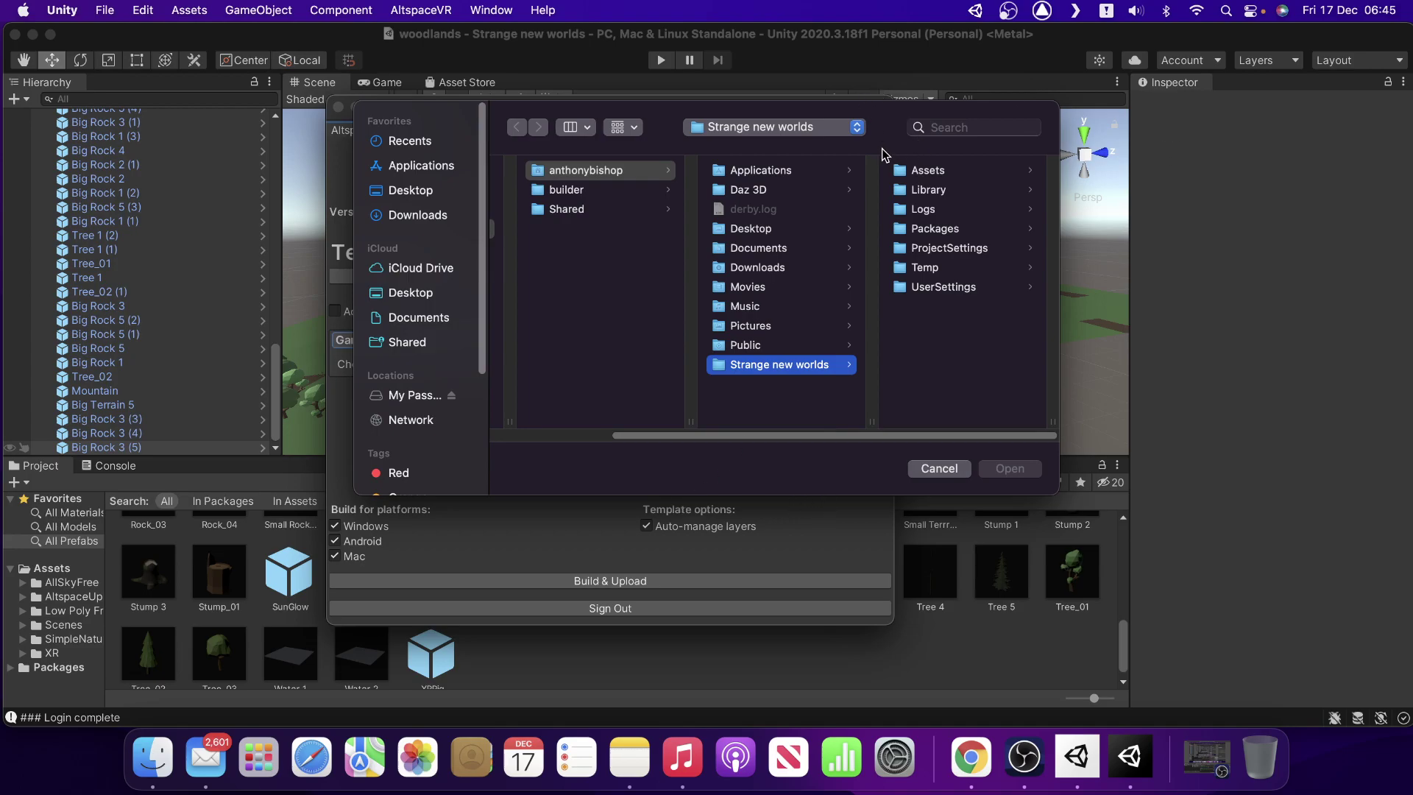
Attach woodlands.unity from the project's Assets folder as the template's scene.
click(928, 173)
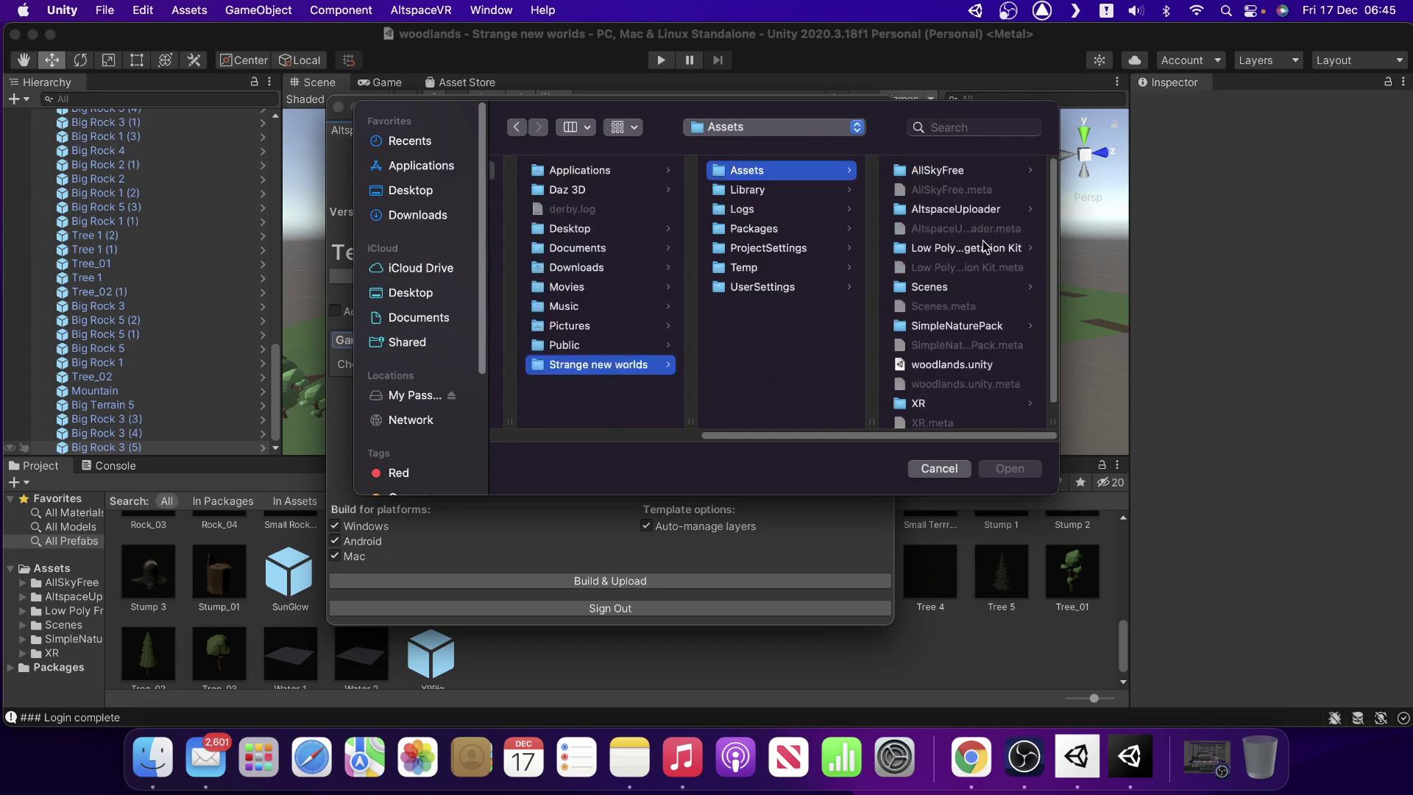
click(929, 287)
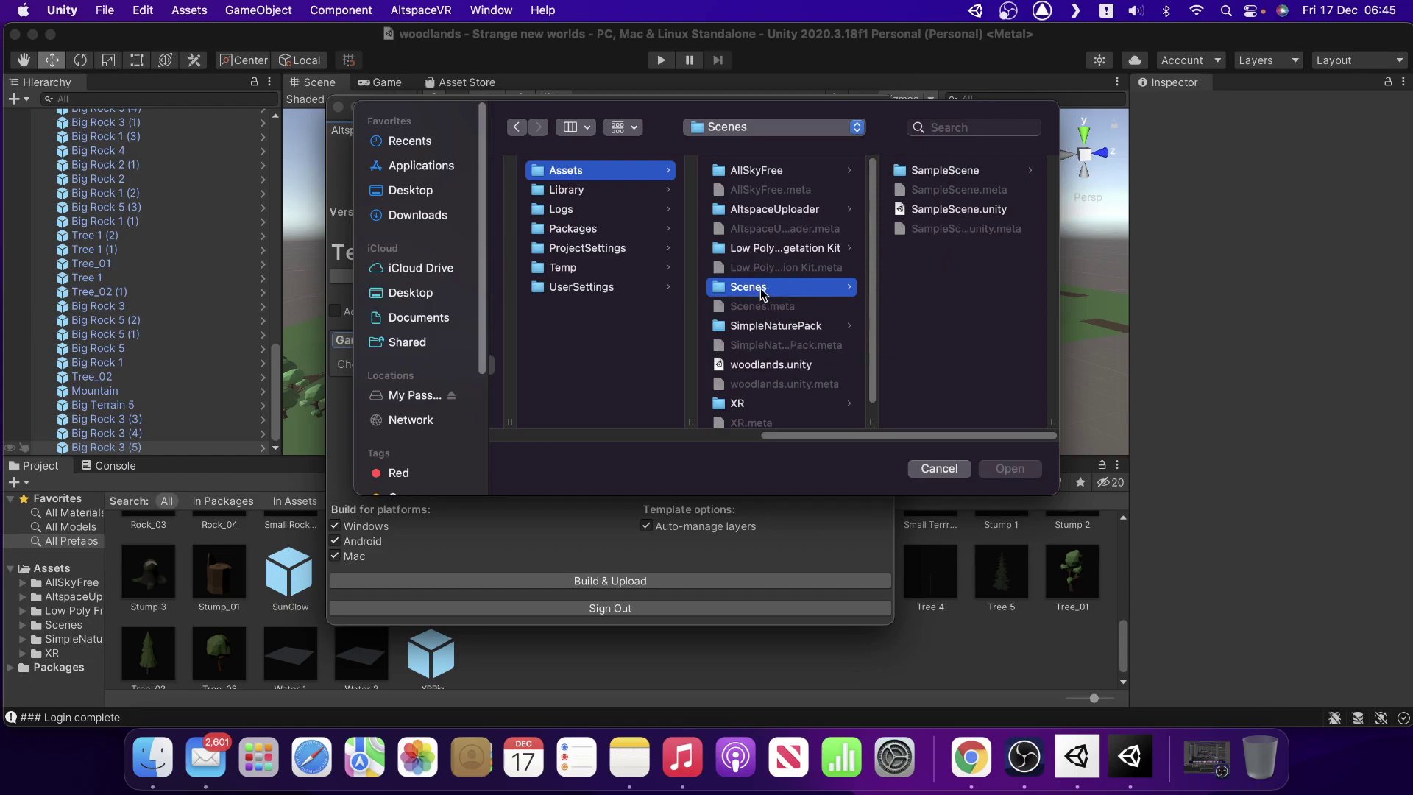
click(740, 368)
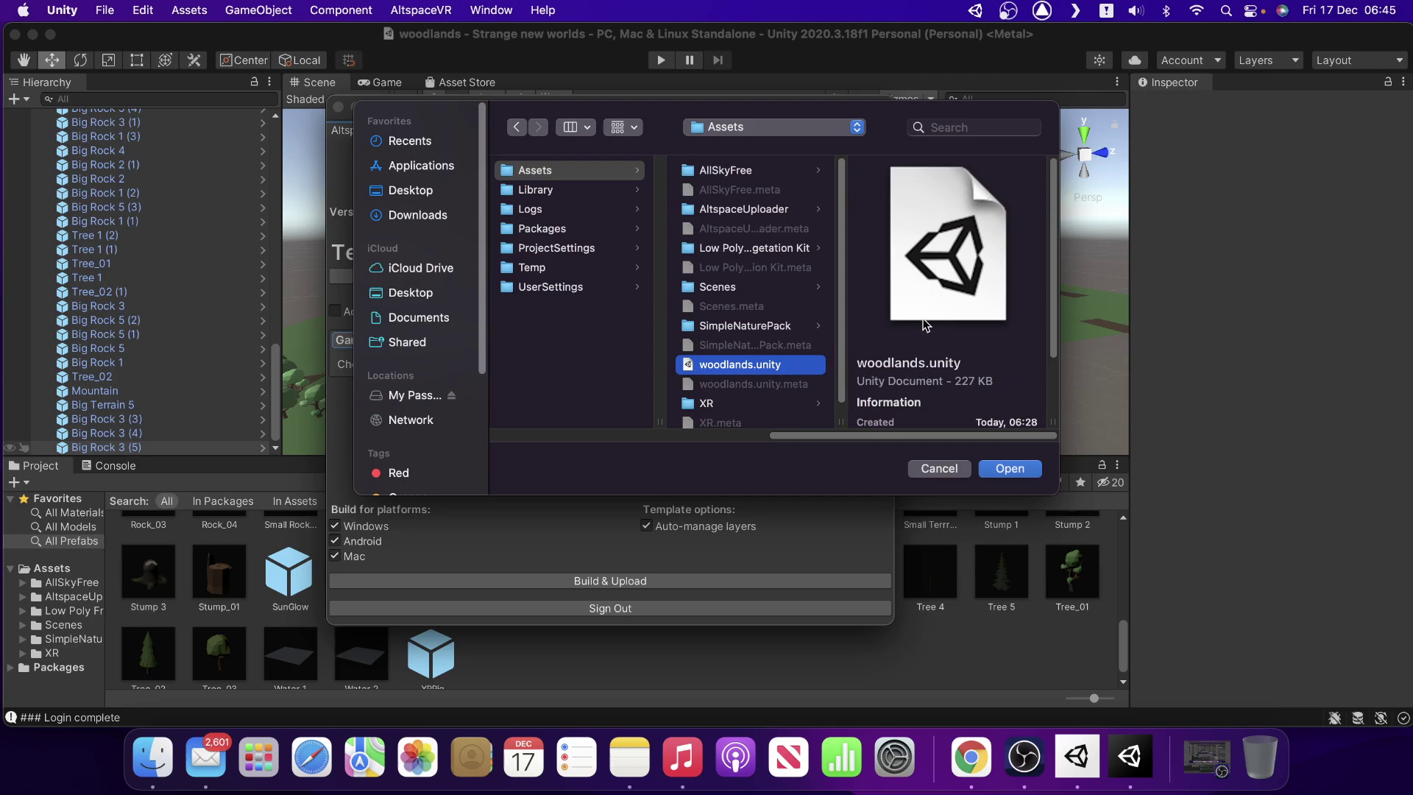
scroll(926, 317, down, 3)
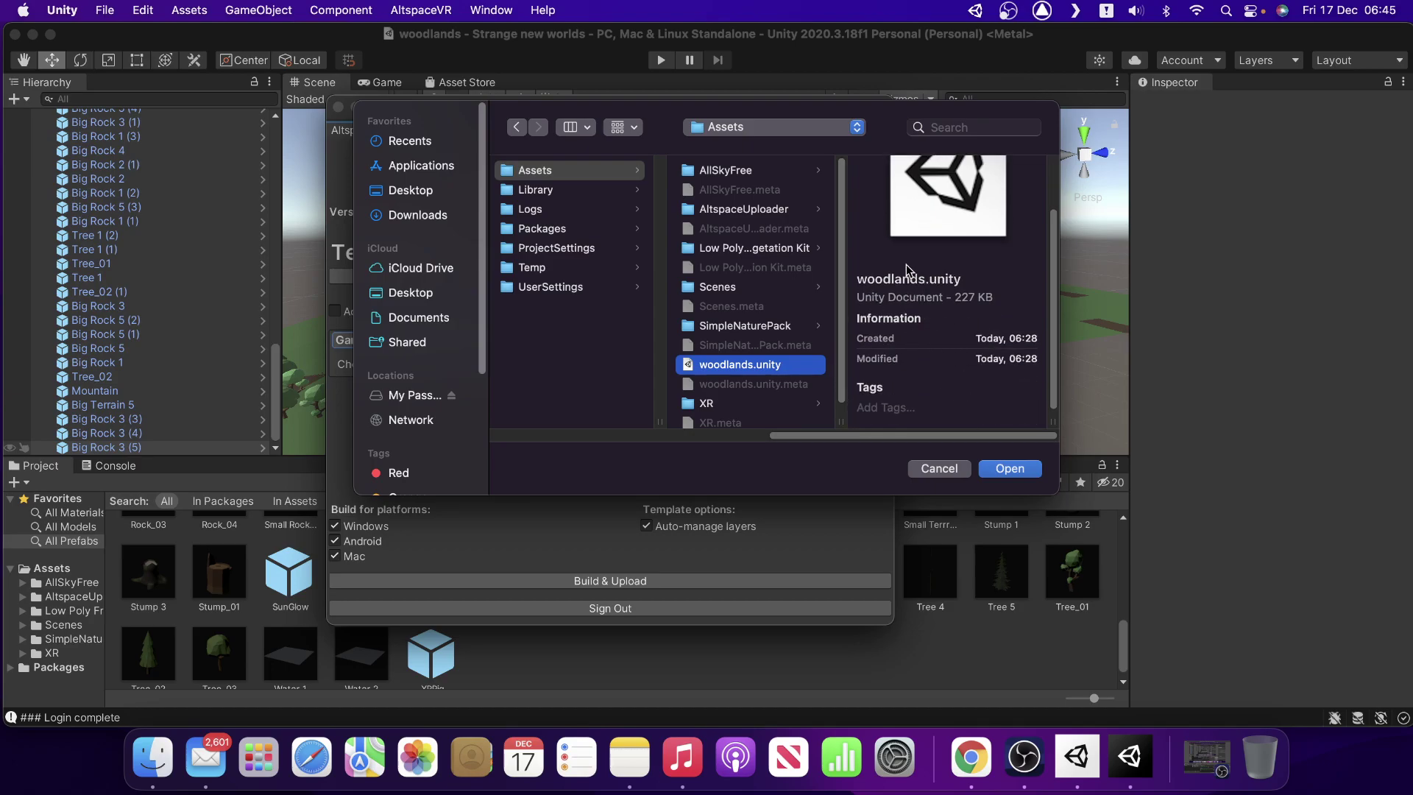
scroll(907, 266, up, 3)
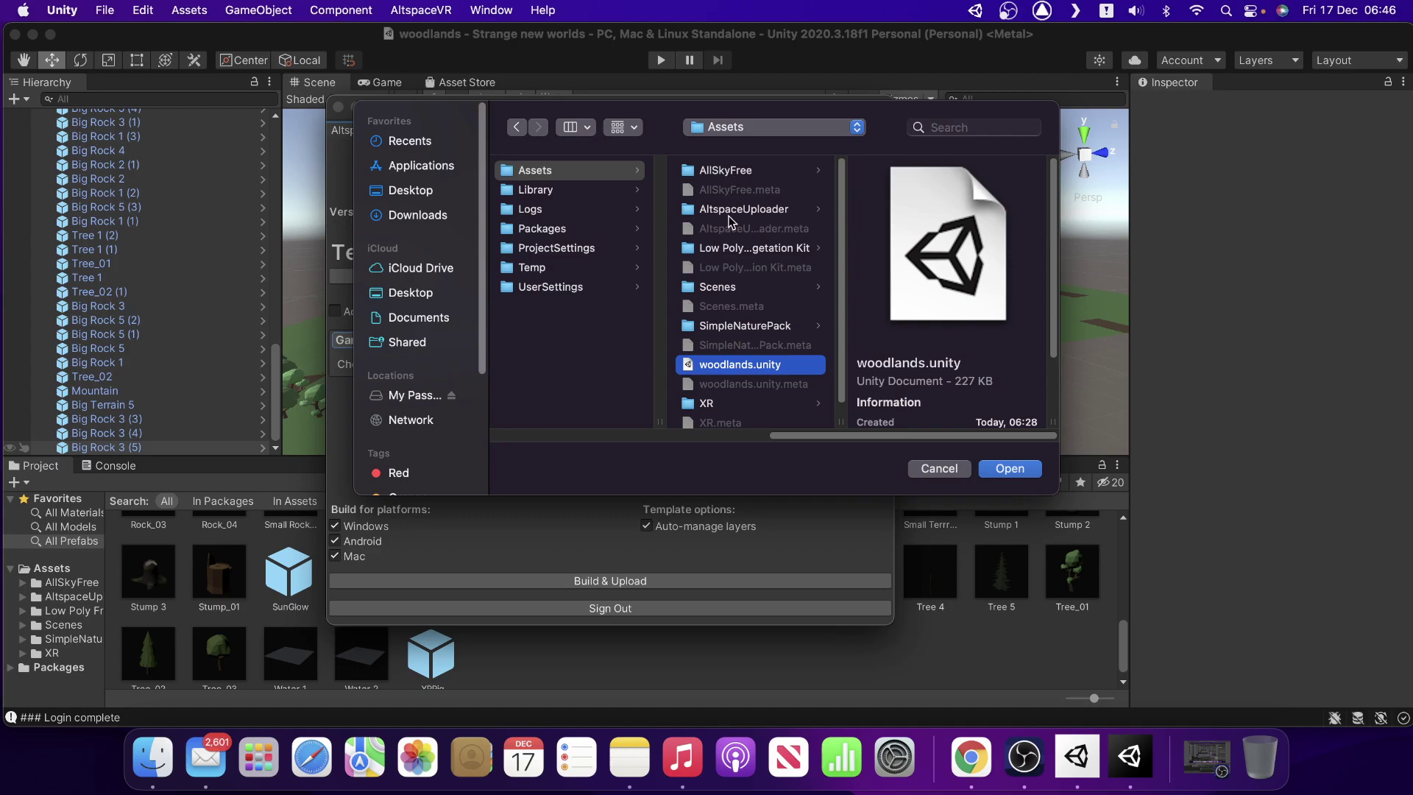
click(1009, 469)
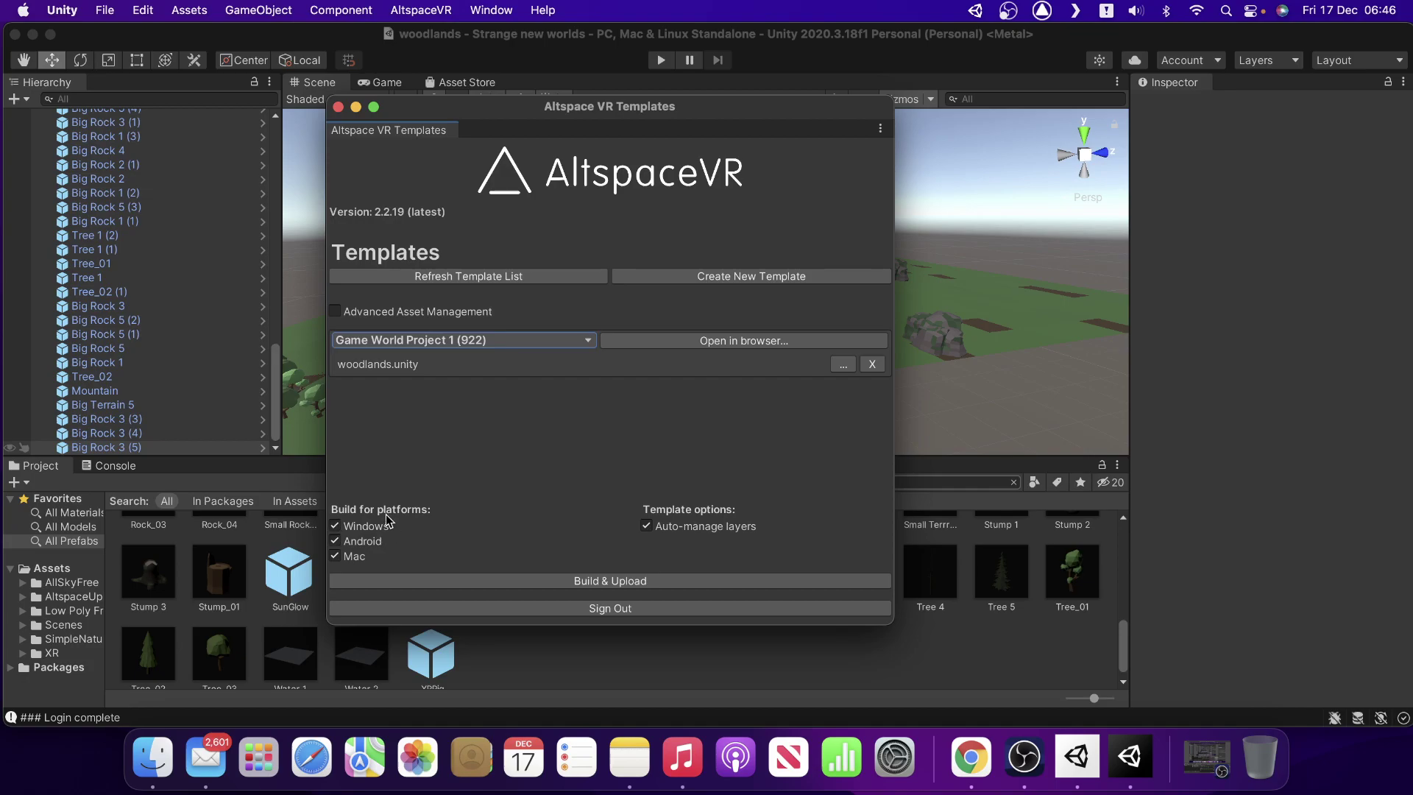
Keep Mac enabled with Windows and Android as build targets, then restore OBS Studio.
click(351, 556)
click(373, 555)
mouse_move(358, 563)
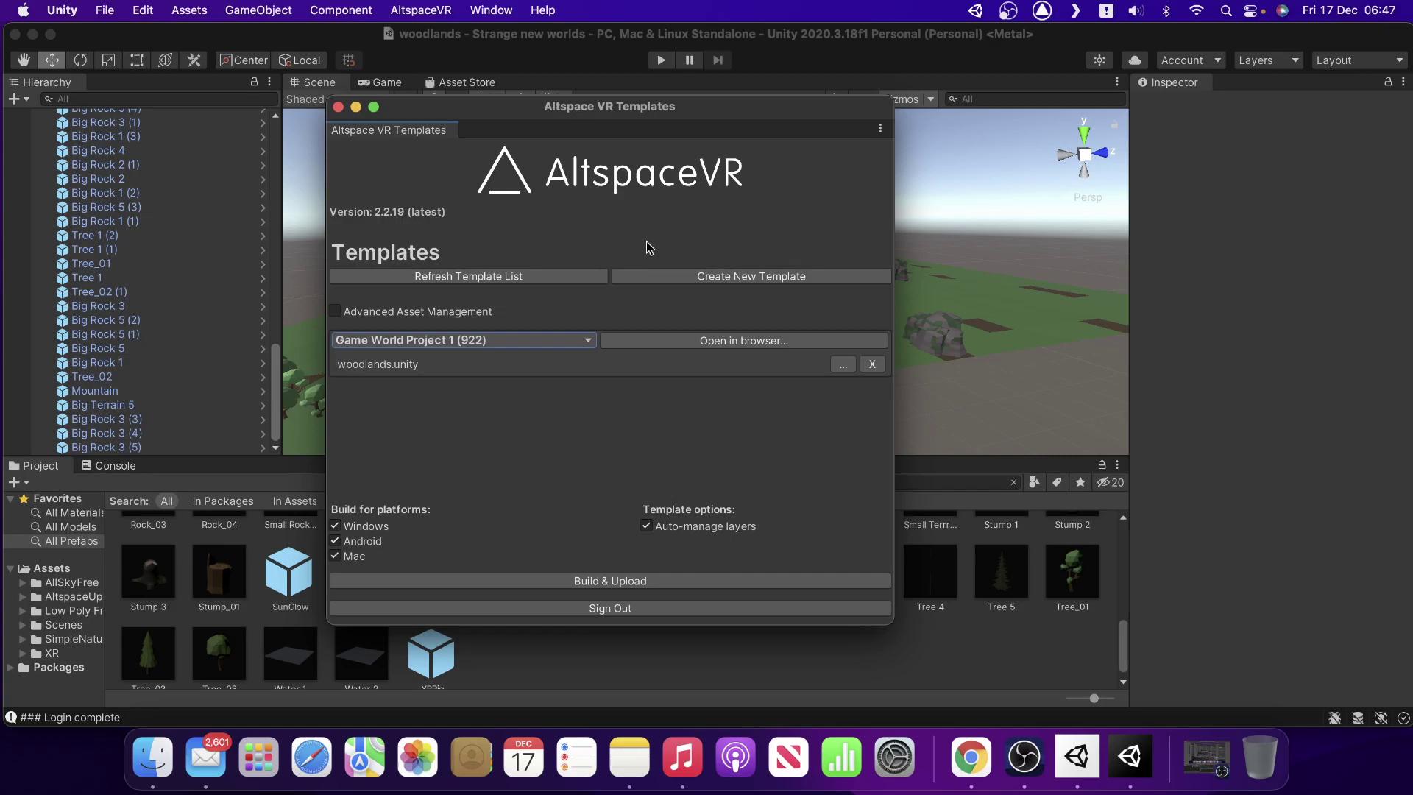
click(1200, 765)
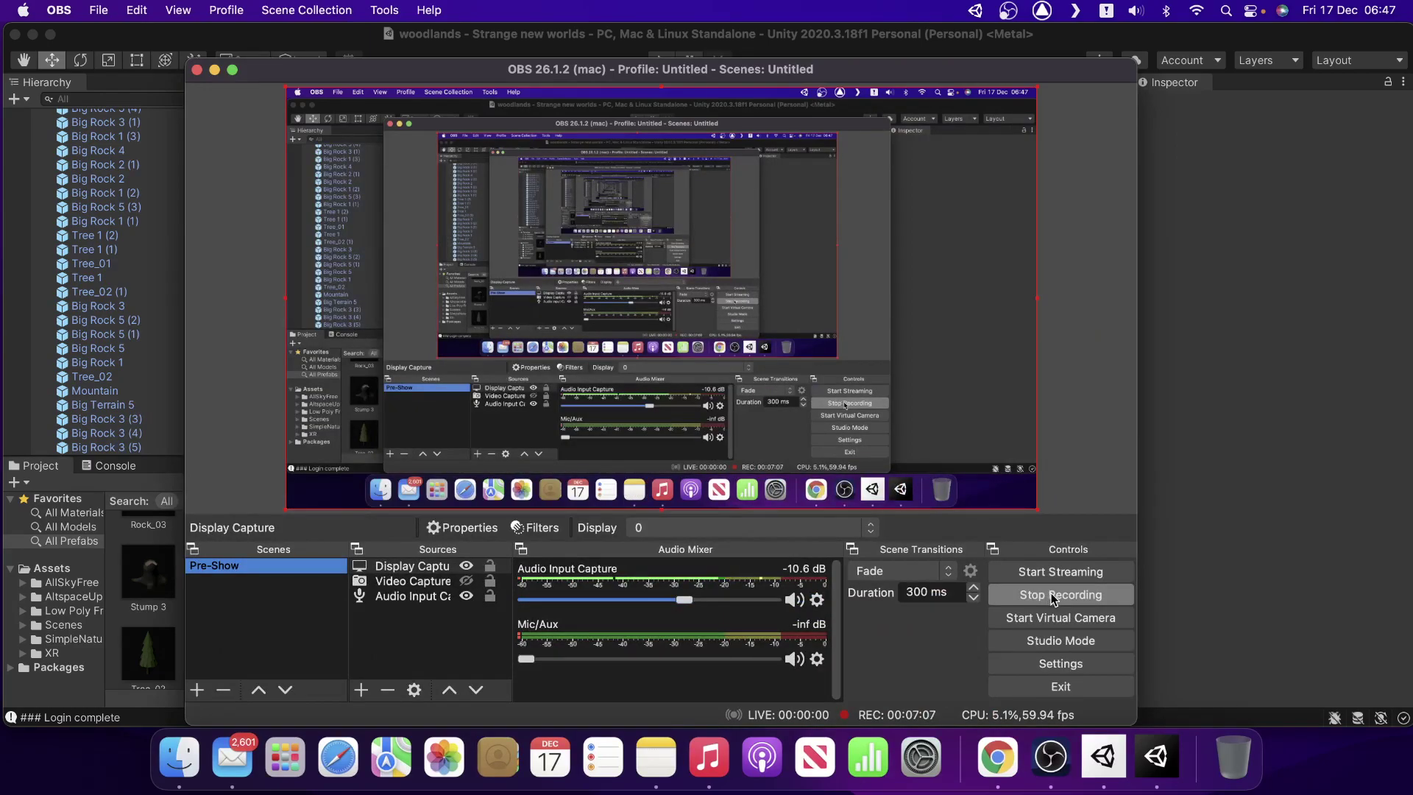